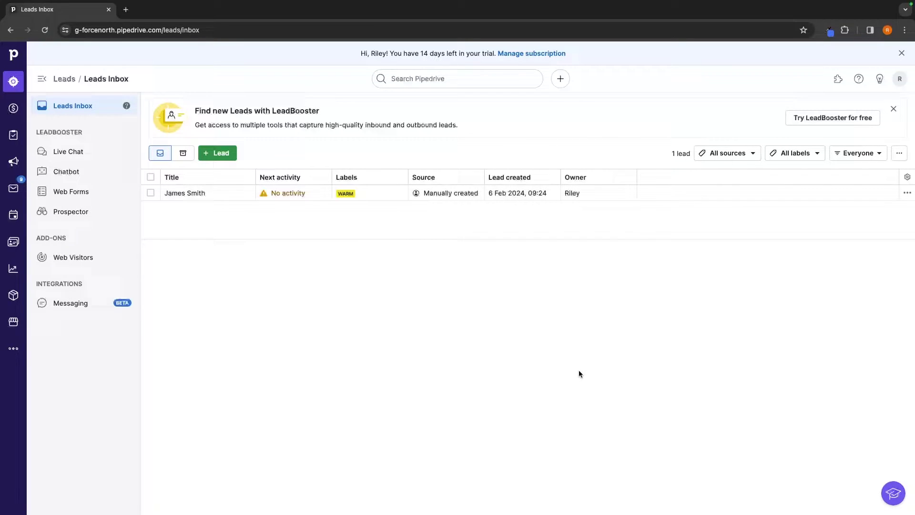
Open and cancel the new lead form, then select the existing lead's WARM label
{"action": "left_click", "coordinate": [218, 156]}
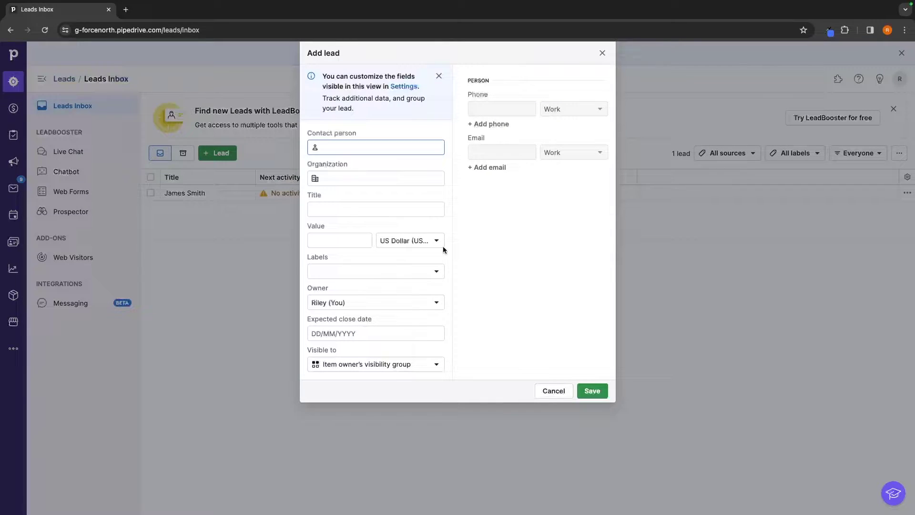
{"action": "left_click", "coordinate": [602, 53]}
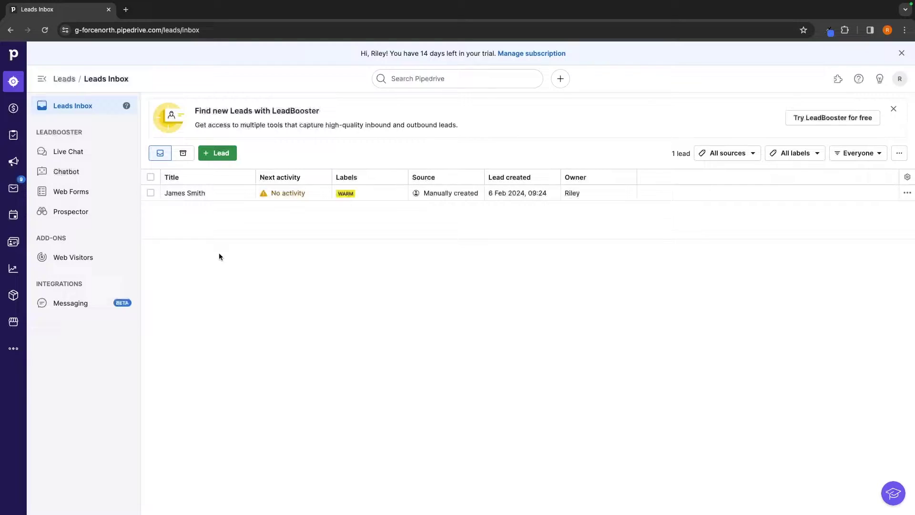
{"action": "left_click", "coordinate": [377, 199]}
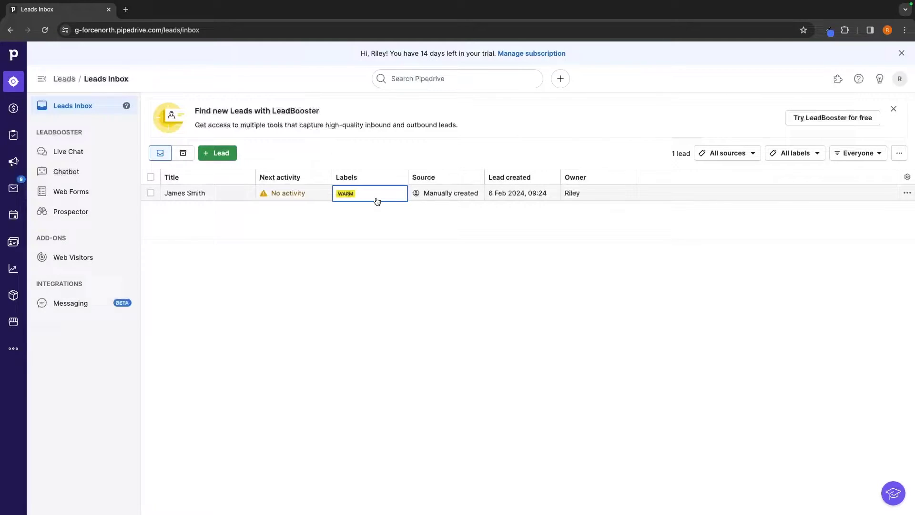
Drag the Microsoft deal through Deal Closed and Onboarding Call, then back into New Leads
{"action": "left_click", "coordinate": [14, 108]}
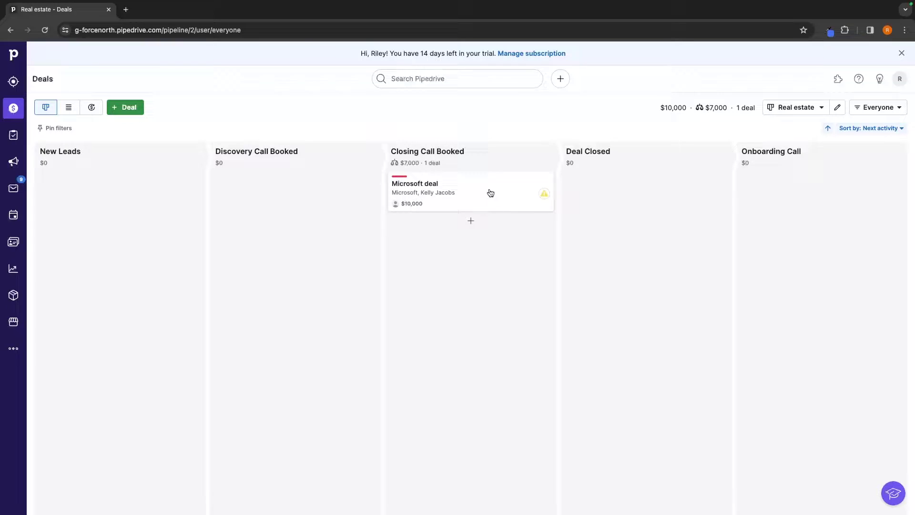
{"action": "left_click_drag", "start_coordinate": [490, 193], "coordinate": [445, 233]}
{"action": "left_click_drag", "start_coordinate": [474, 198], "coordinate": [648, 237]}
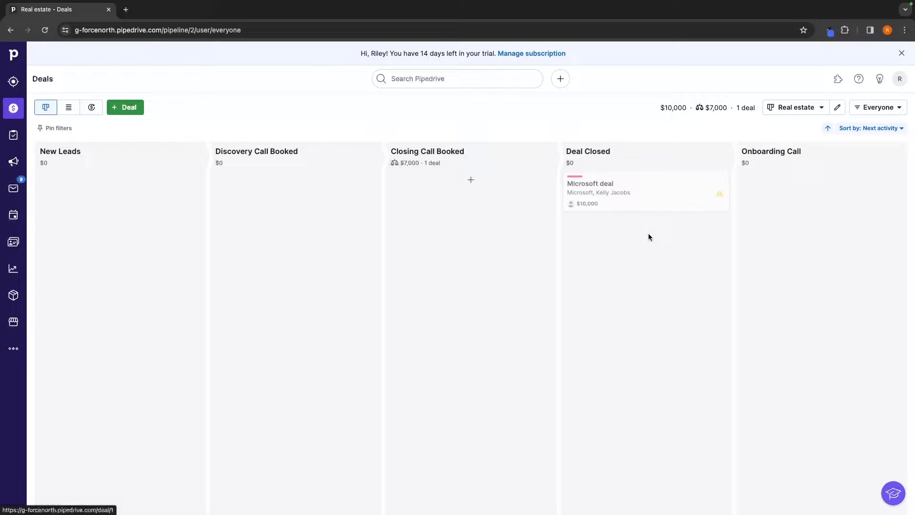
{"action": "left_click_drag", "start_coordinate": [651, 202], "coordinate": [778, 222]}
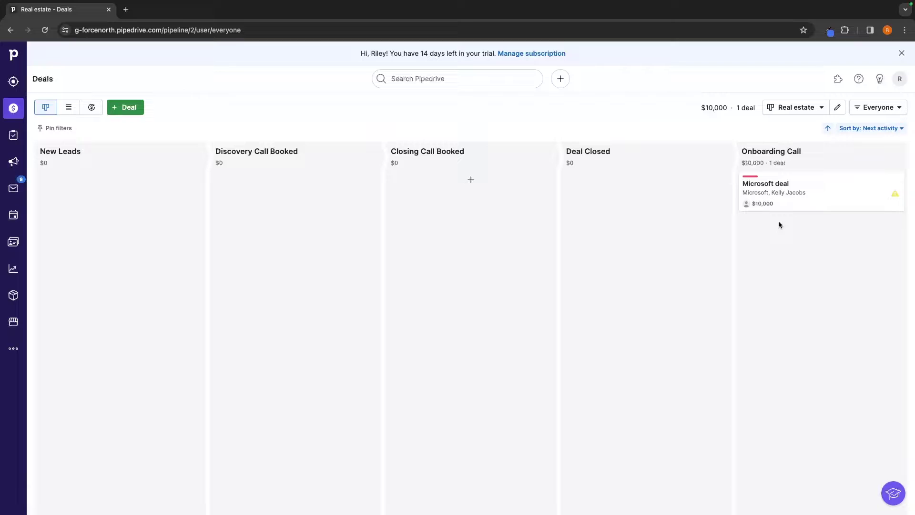
{"action": "left_click", "coordinate": [127, 107]}
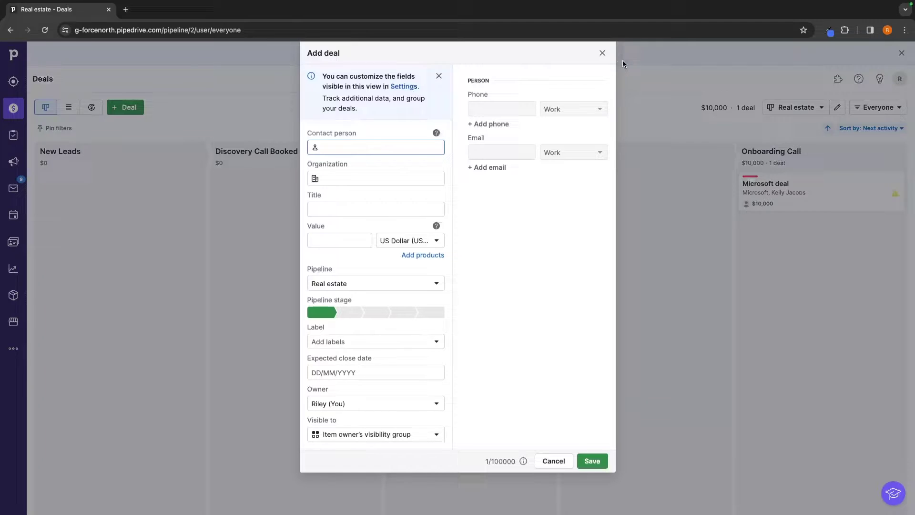
{"action": "left_click", "coordinate": [603, 52]}
{"action": "left_click_drag", "start_coordinate": [844, 200], "coordinate": [117, 215]}
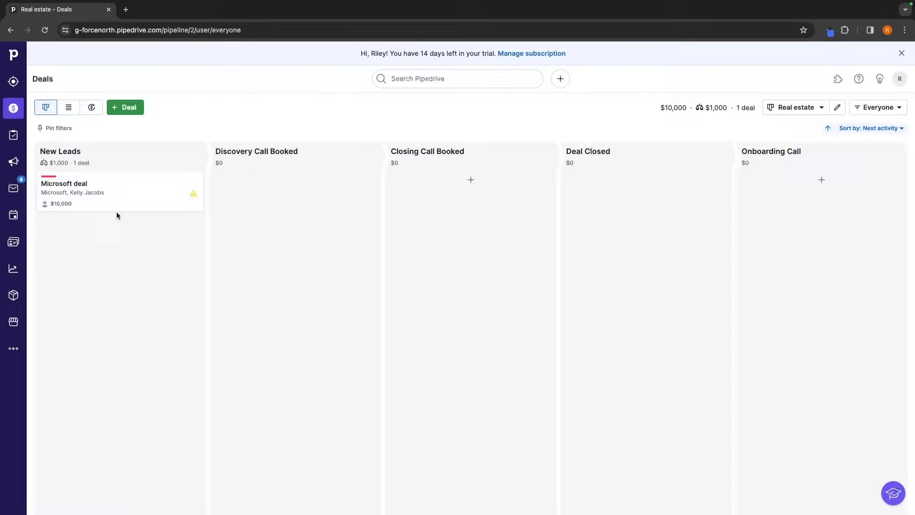
{"action": "left_click", "coordinate": [837, 108]}
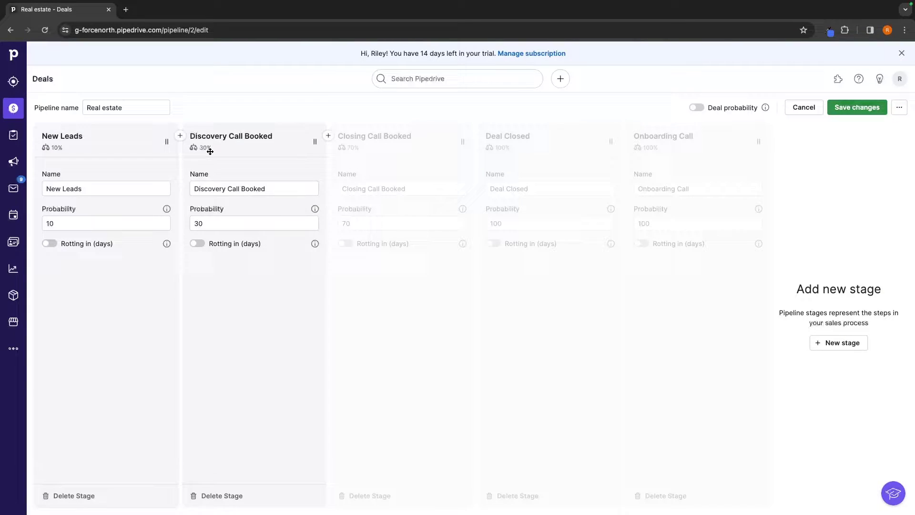
{"action": "double_click", "coordinate": [85, 188]}
{"action": "triple_click", "coordinate": [277, 188]}
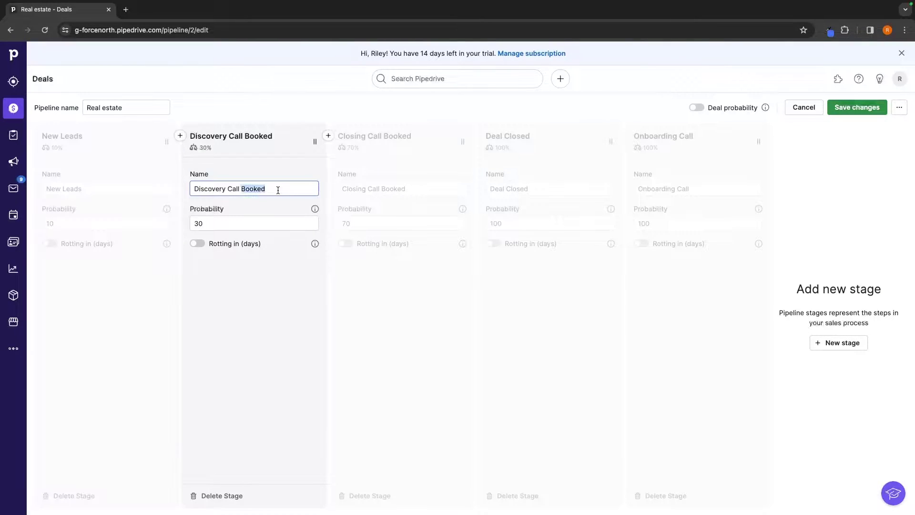
{"action": "double_click", "coordinate": [396, 189]}
{"action": "left_click", "coordinate": [811, 112]}
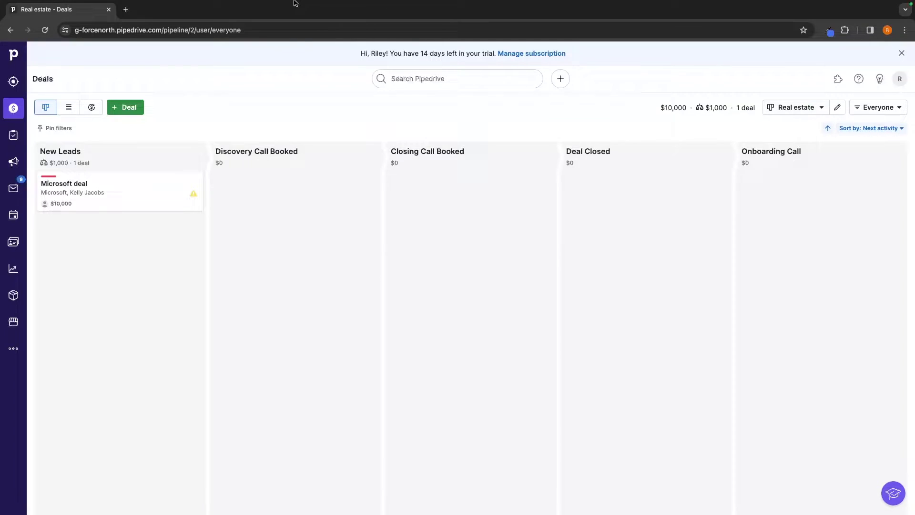
Return to the Leads Inbox and open the LeadBooster Live Chat page
{"action": "left_click", "coordinate": [16, 81]}
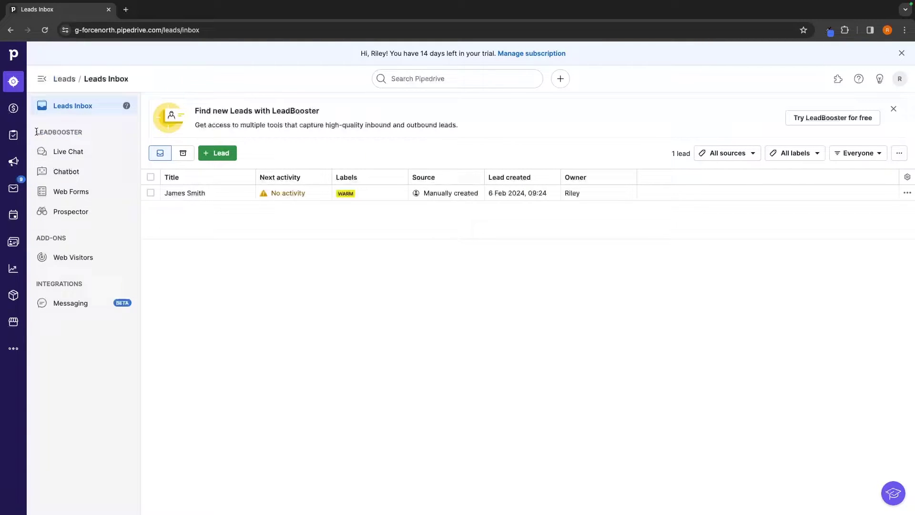
{"action": "left_click_drag", "start_coordinate": [36, 134], "coordinate": [102, 133]}
{"action": "left_click", "coordinate": [102, 133]}
{"action": "left_click", "coordinate": [115, 151]}
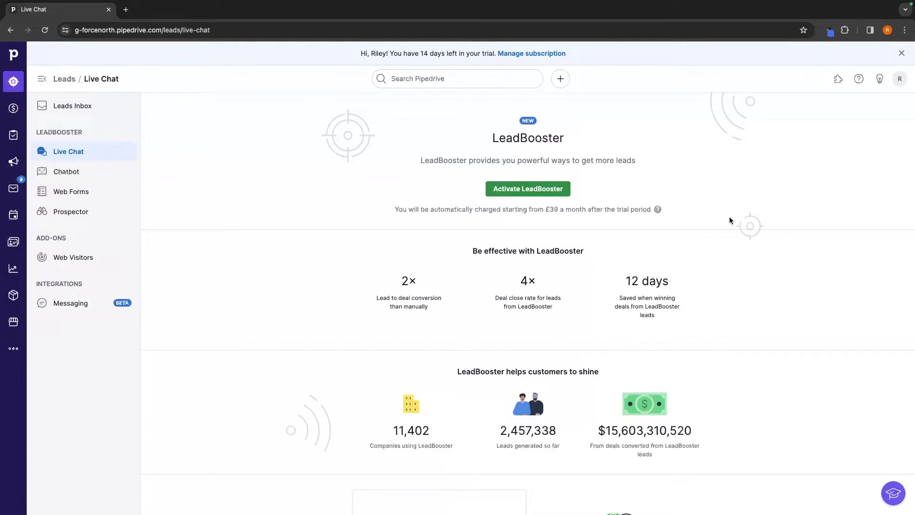
Scroll through the Live Chat overview, highlighting the leads-generated figure and 'LeadBooster leads' caption
{"action": "scroll", "coordinate": [729, 220], "scroll_direction": "down", "scroll_amount": 4}
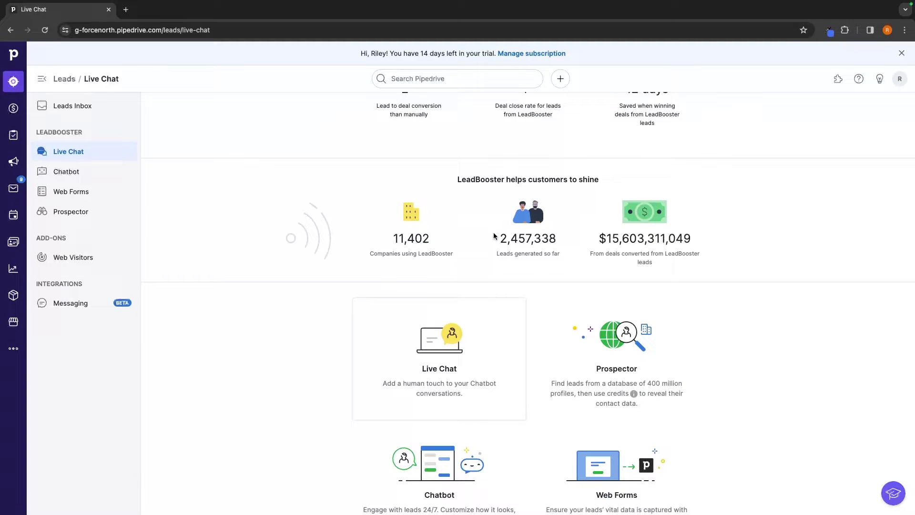
{"action": "left_click_drag", "start_coordinate": [495, 236], "coordinate": [765, 242]}
{"action": "left_click", "coordinate": [571, 241]}
{"action": "left_click_drag", "start_coordinate": [665, 253], "coordinate": [696, 277]}
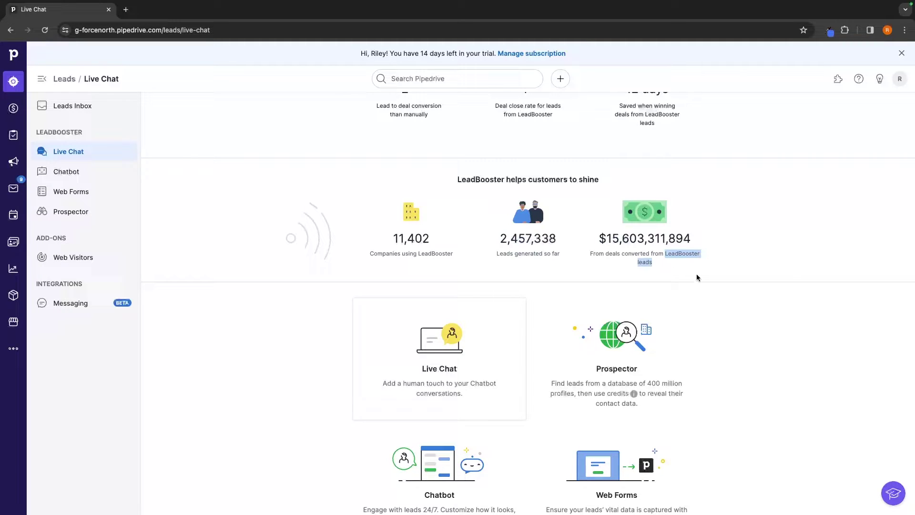
{"action": "scroll", "coordinate": [696, 277], "scroll_direction": "down", "scroll_amount": 3}
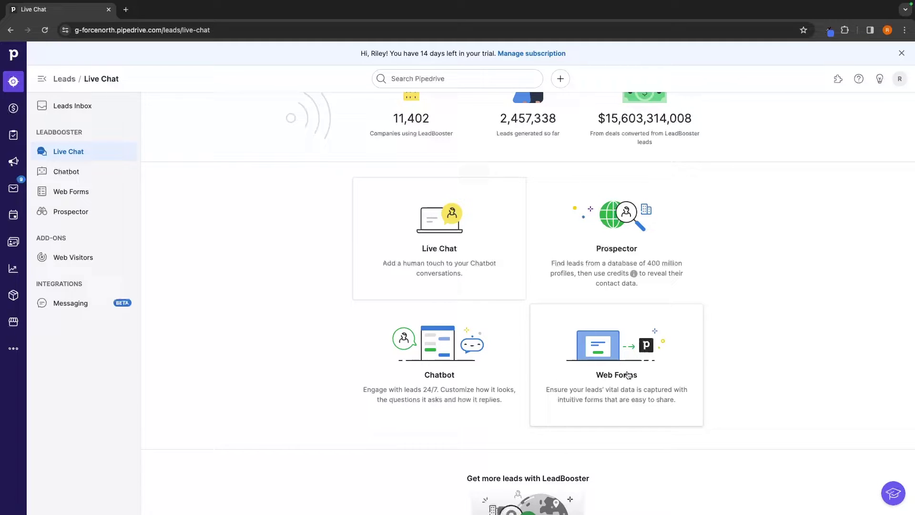
{"action": "scroll", "coordinate": [628, 375], "scroll_direction": "up", "scroll_amount": 1}
{"action": "scroll", "coordinate": [628, 375], "scroll_direction": "up", "scroll_amount": 6}
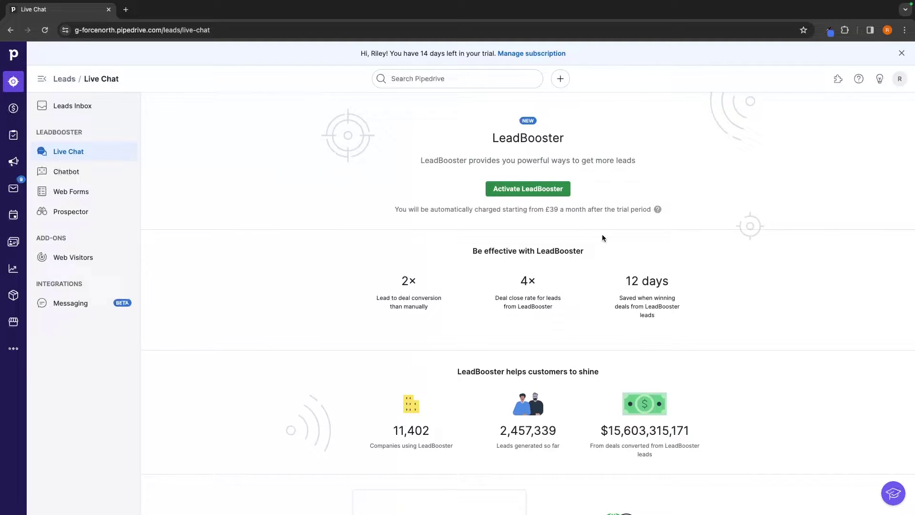
Read the monday.com trial welcome email in the Sales Inbox, then bring up Insights
{"action": "left_click", "coordinate": [5, 197]}
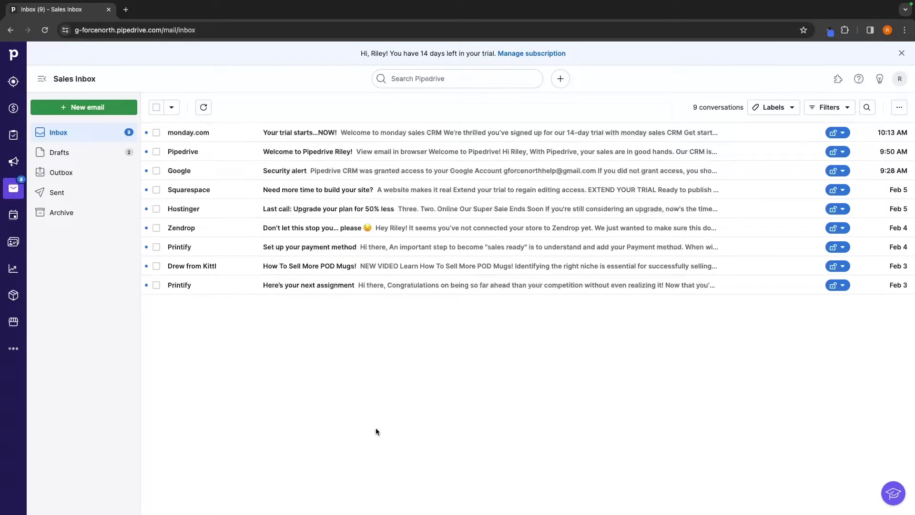
{"action": "left_click", "coordinate": [429, 133]}
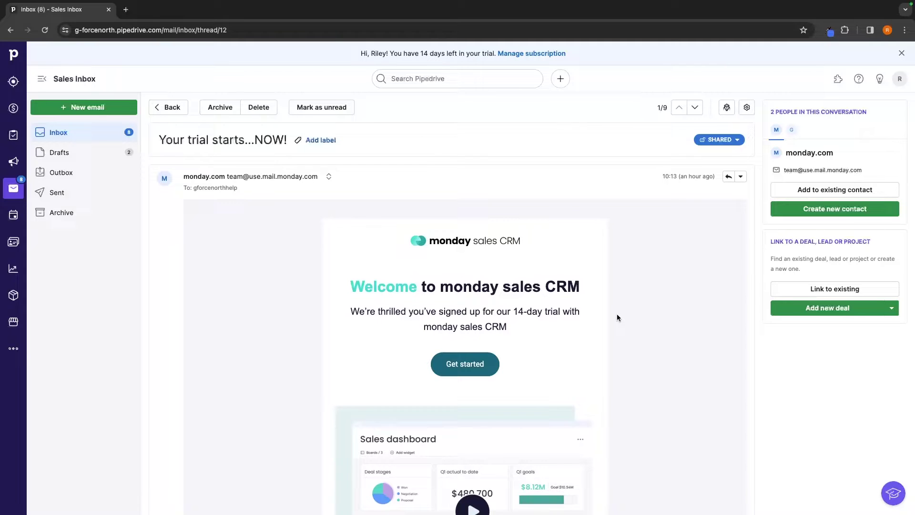
{"action": "left_click", "coordinate": [13, 269]}
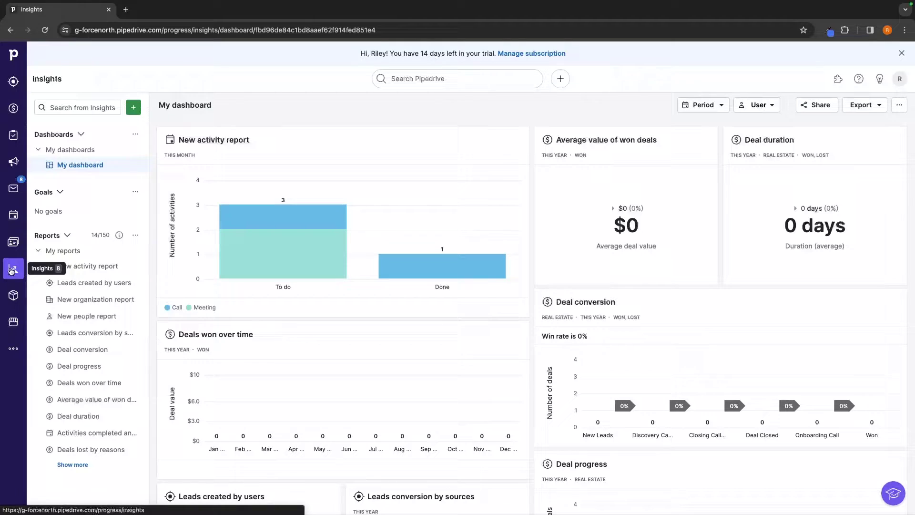
Scroll down through the My dashboard reports in Insights and back up slightly
{"action": "scroll", "coordinate": [258, 288], "scroll_direction": "down", "scroll_amount": 2}
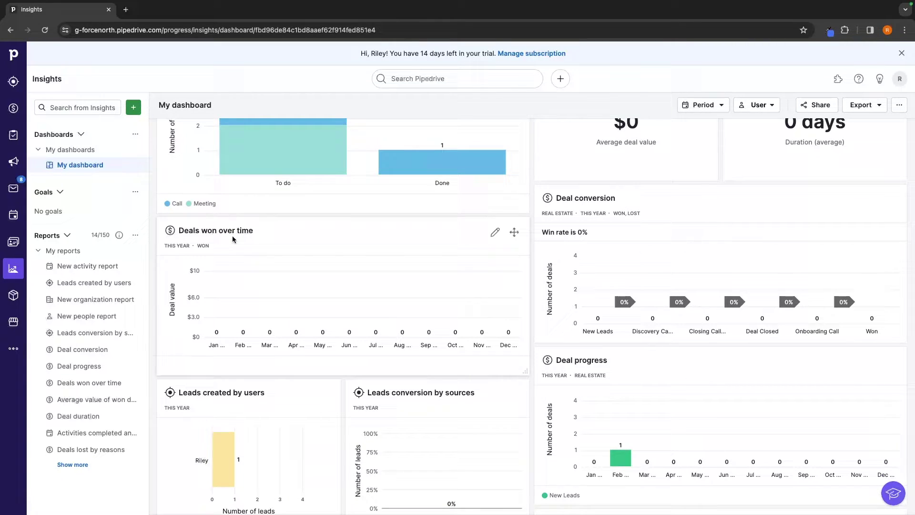
{"action": "scroll", "coordinate": [619, 239], "scroll_direction": "down", "scroll_amount": 2}
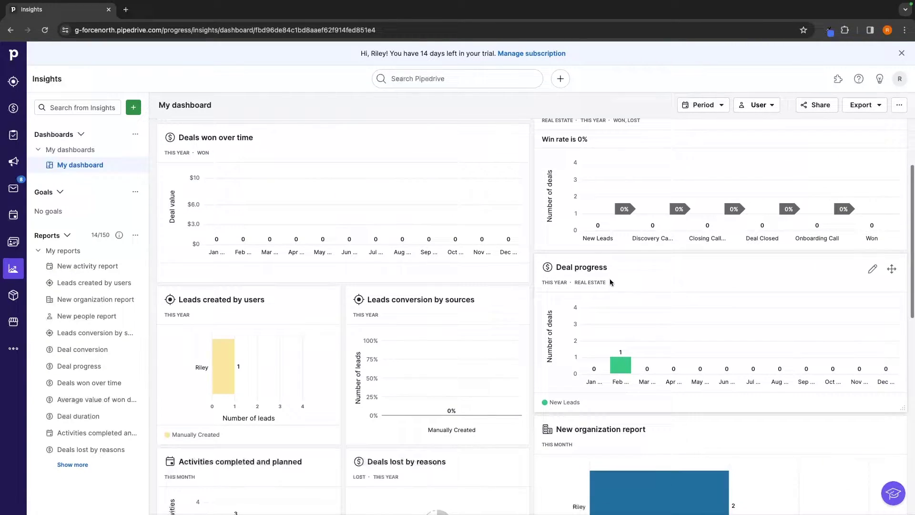
{"action": "scroll", "coordinate": [610, 279], "scroll_direction": "down", "scroll_amount": 7}
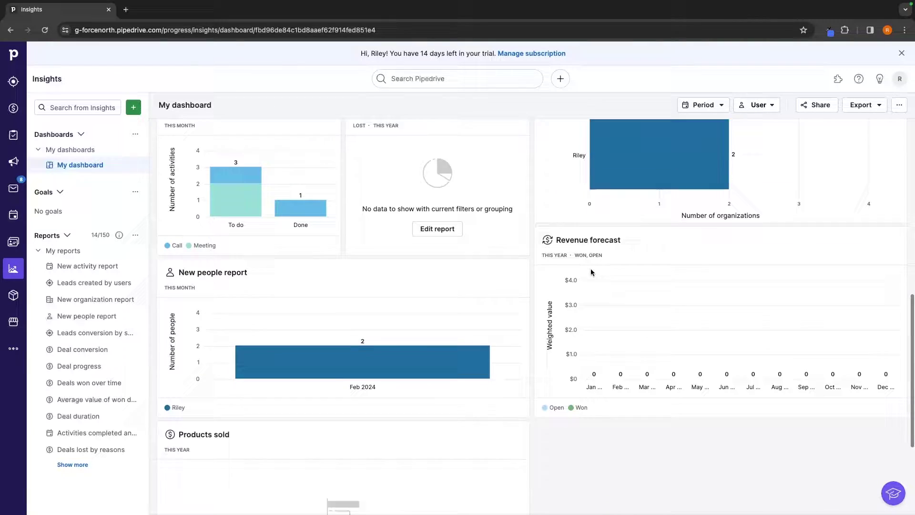
{"action": "scroll", "coordinate": [591, 268], "scroll_direction": "down", "scroll_amount": 3}
{"action": "scroll", "coordinate": [591, 268], "scroll_direction": "up", "scroll_amount": 15}
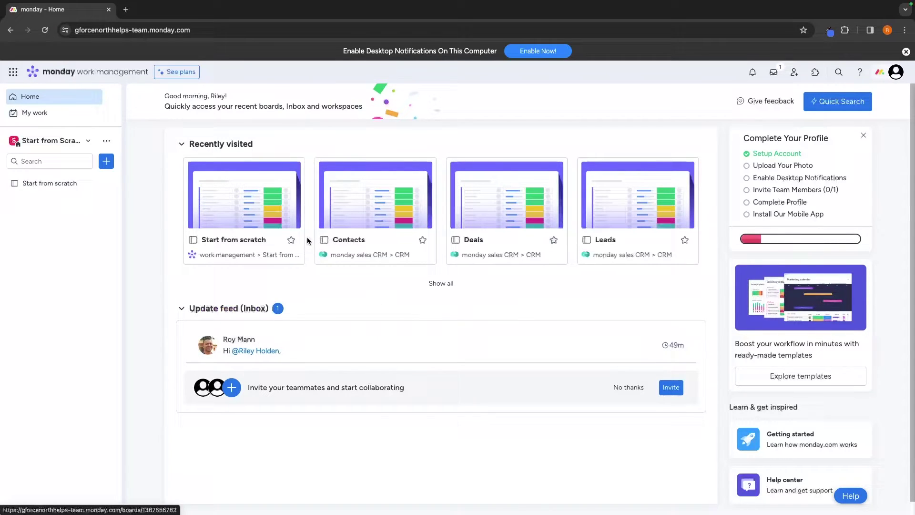
Open the template gallery from the workspace add menu and scroll through its templates
{"action": "left_click", "coordinate": [106, 161]}
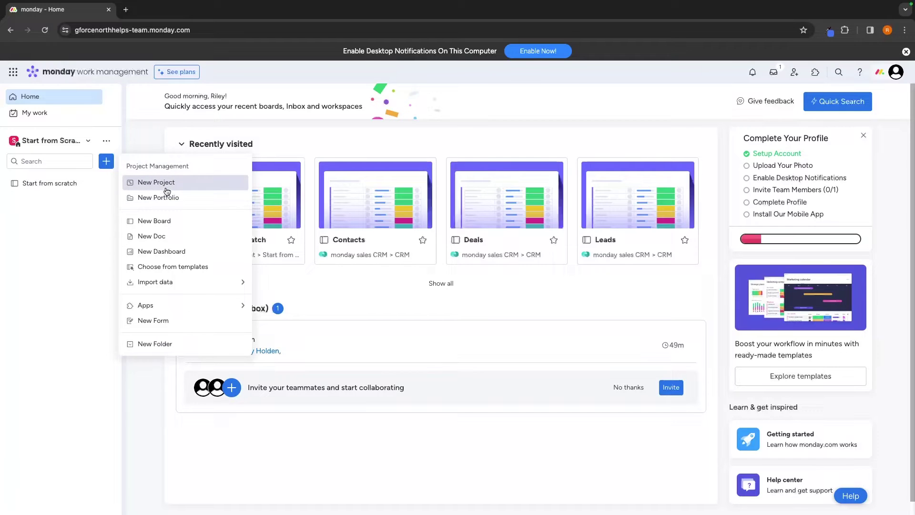
{"action": "left_click", "coordinate": [156, 271]}
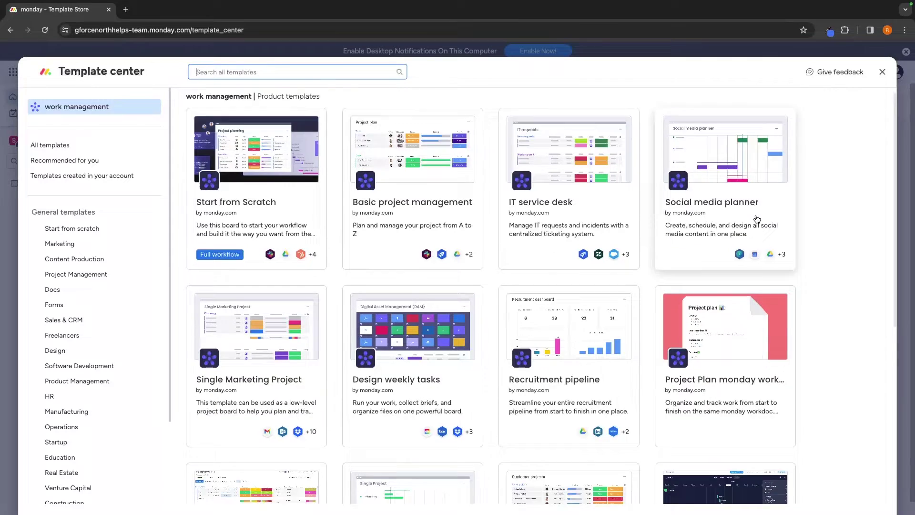
{"action": "scroll", "coordinate": [580, 337], "scroll_direction": "down", "scroll_amount": 5}
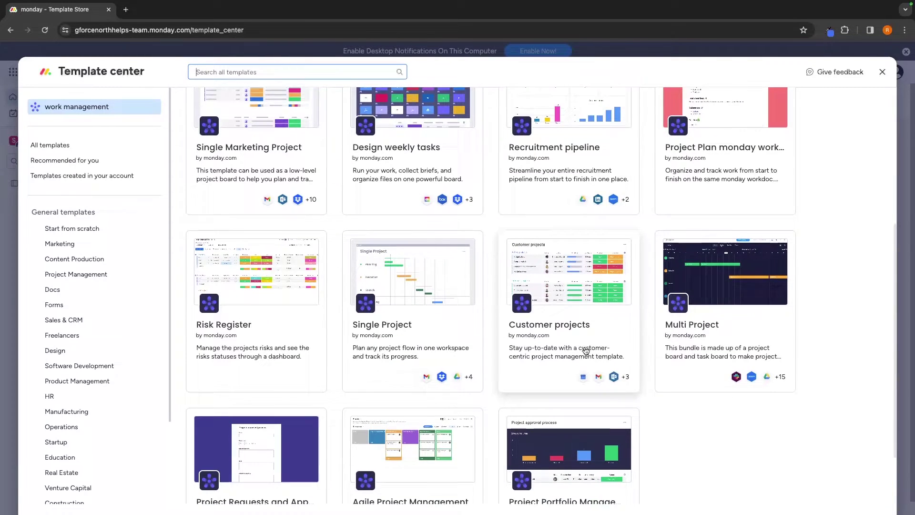
{"action": "scroll", "coordinate": [668, 305], "scroll_direction": "down", "scroll_amount": 2}
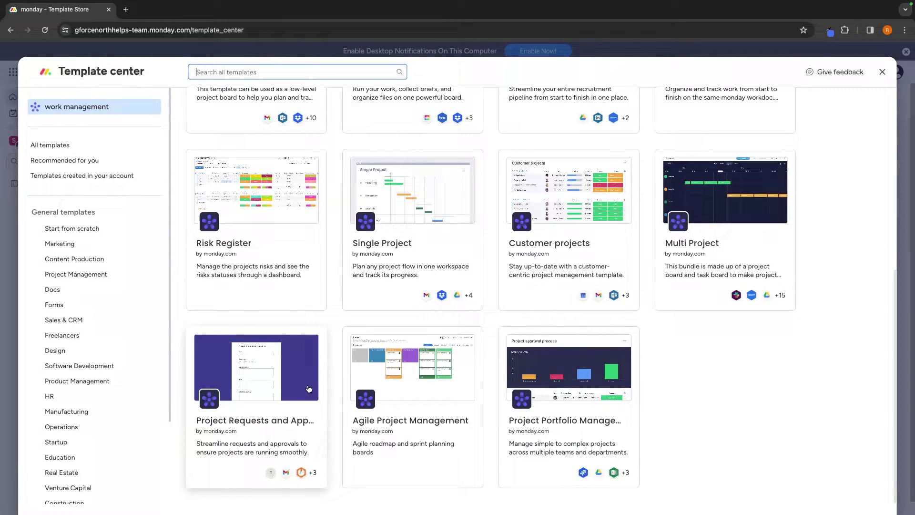
{"action": "scroll", "coordinate": [259, 345], "scroll_direction": "up", "scroll_amount": 7}
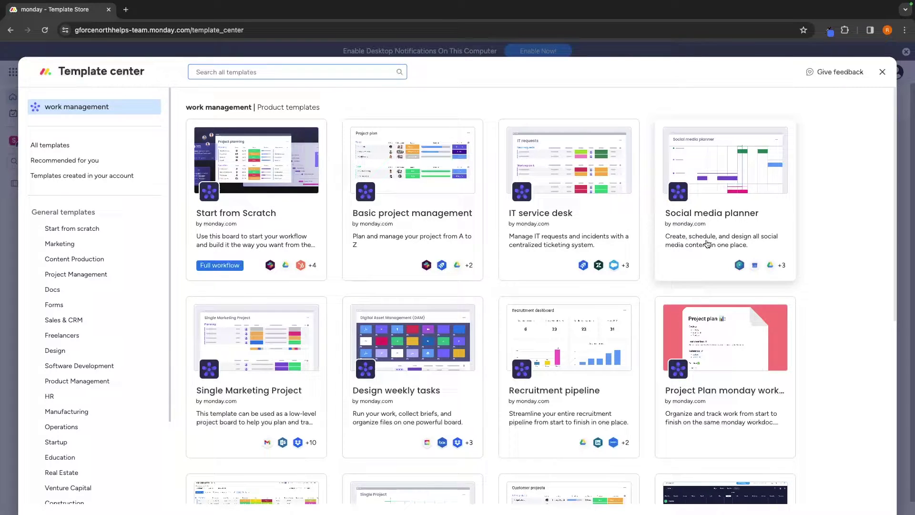
Create a board from the Social media planner template and inspect the Day 04 post copy
{"action": "left_click", "coordinate": [720, 227]}
{"action": "left_click", "coordinate": [794, 127]}
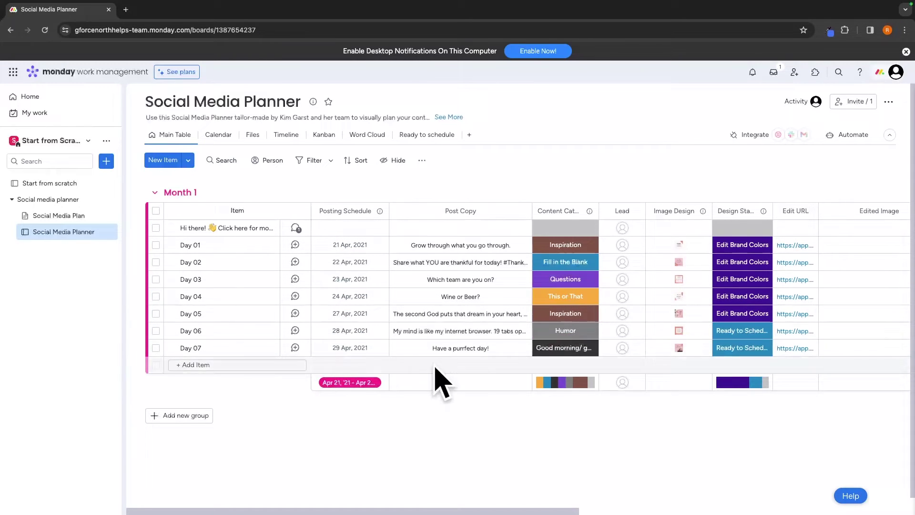
{"action": "left_click", "coordinate": [422, 300]}
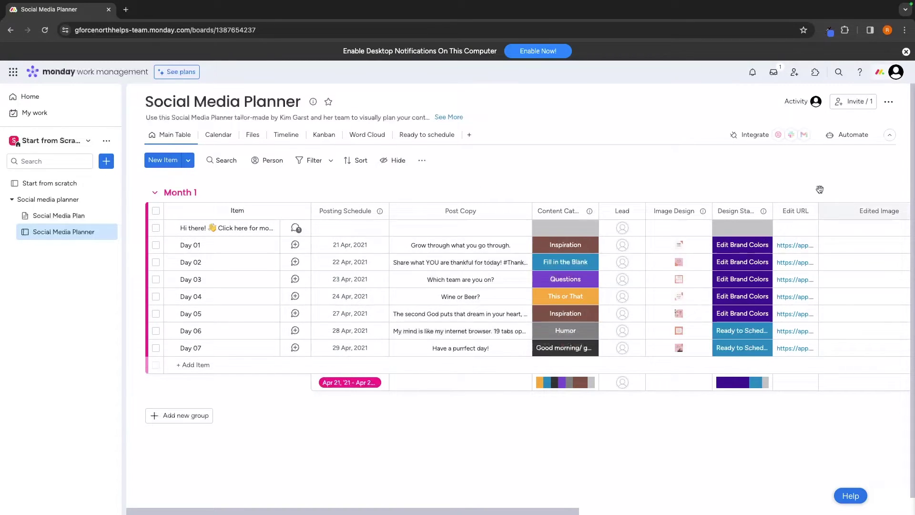
{"action": "scroll", "coordinate": [507, 387], "scroll_direction": "right", "scroll_amount": 3}
{"action": "scroll", "coordinate": [553, 361], "scroll_direction": "right", "scroll_amount": 5}
{"action": "scroll", "coordinate": [553, 361], "scroll_direction": "left", "scroll_amount": 8}
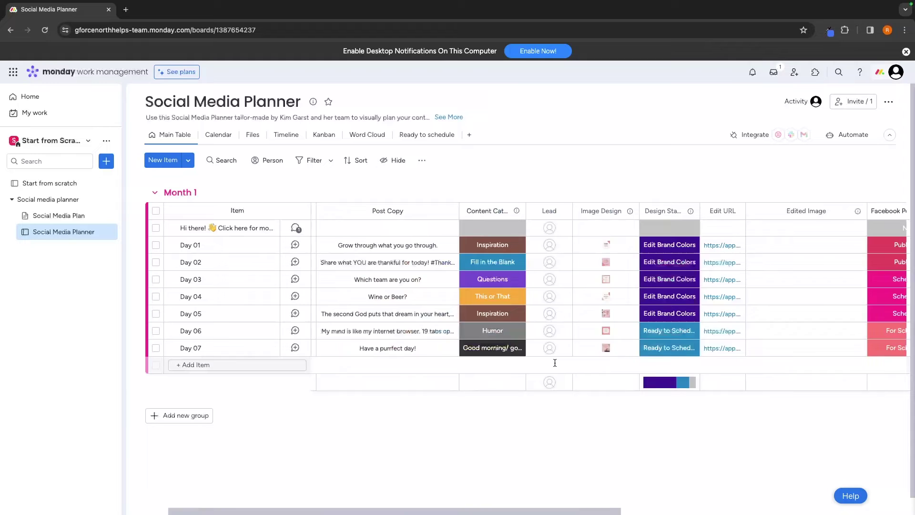
Cycle through the Calendar, Files and Kanban views, then return to the Main Table
{"action": "left_click", "coordinate": [218, 135]}
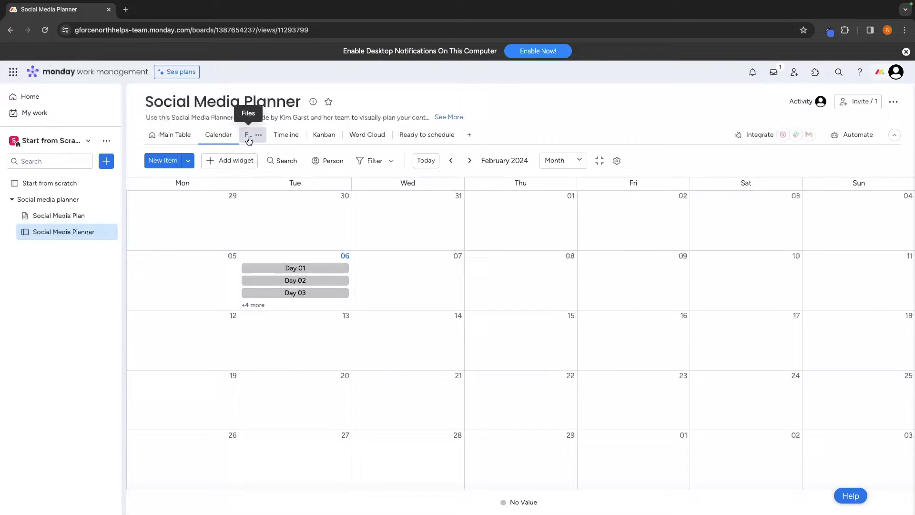
{"action": "left_click", "coordinate": [249, 140]}
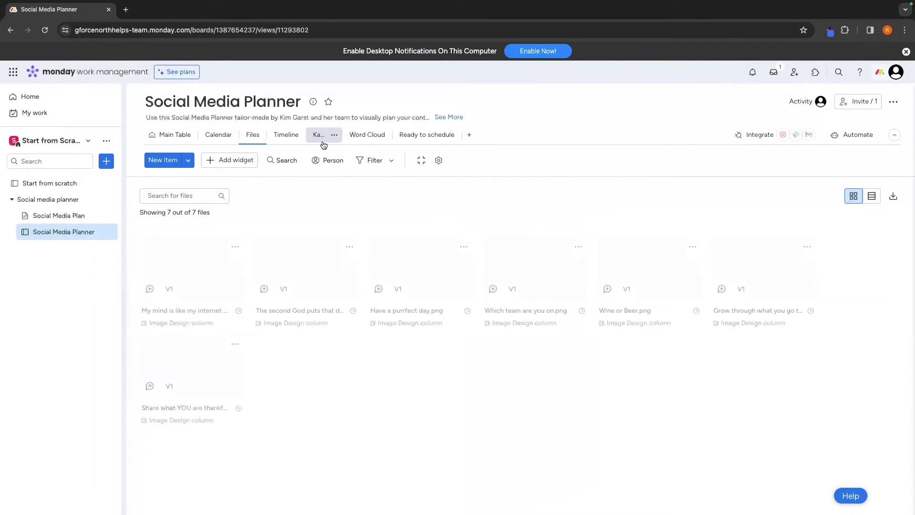
{"action": "left_click", "coordinate": [320, 143]}
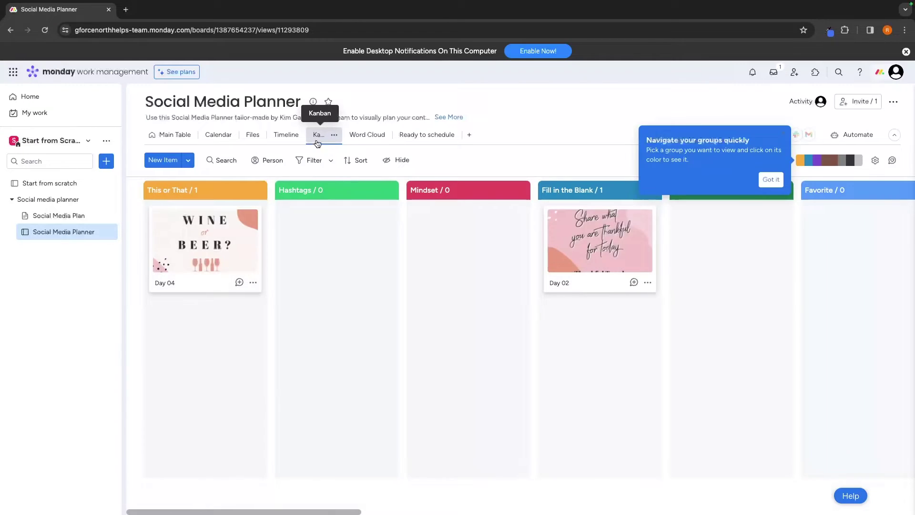
{"action": "left_click", "coordinate": [770, 180]}
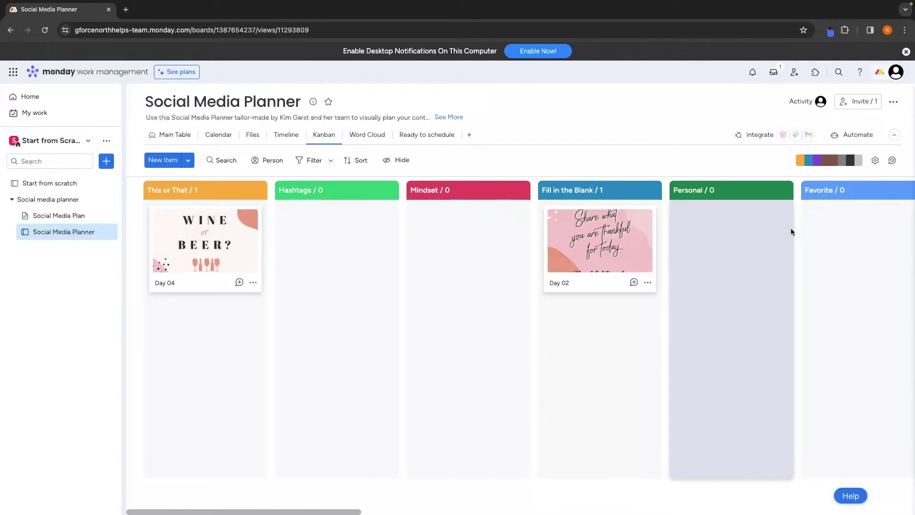
{"action": "left_click", "coordinate": [172, 135]}
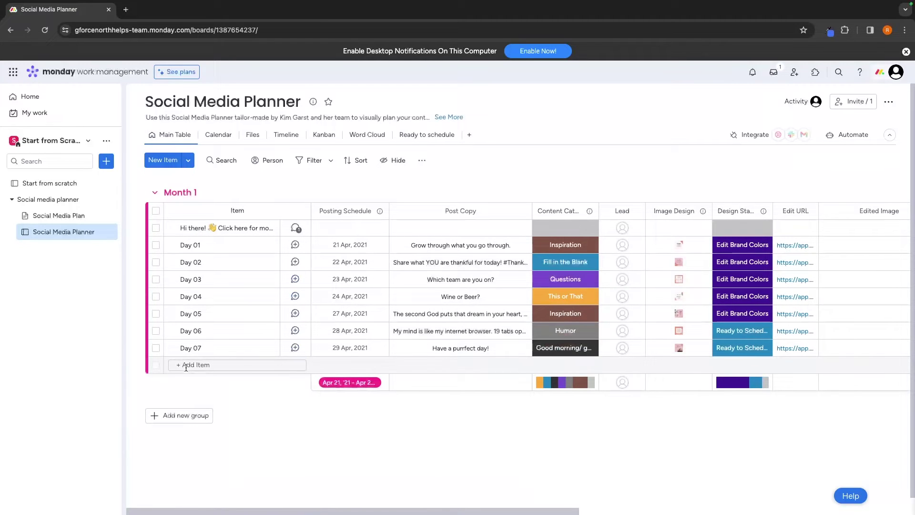
Add a Day 08 item to Month 1 and start setting its posting date
{"action": "left_click", "coordinate": [188, 365]}
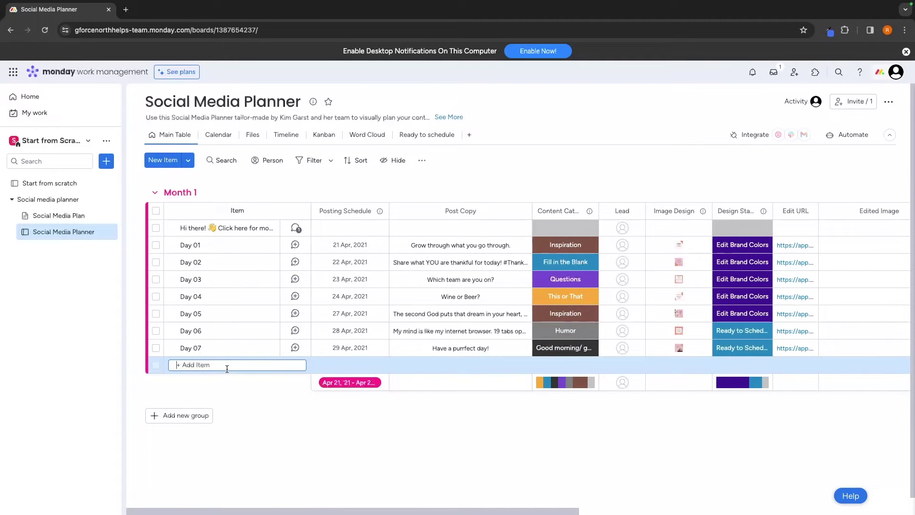
{"action": "type", "text": "Day 08"}
{"action": "key", "text": "Return"}
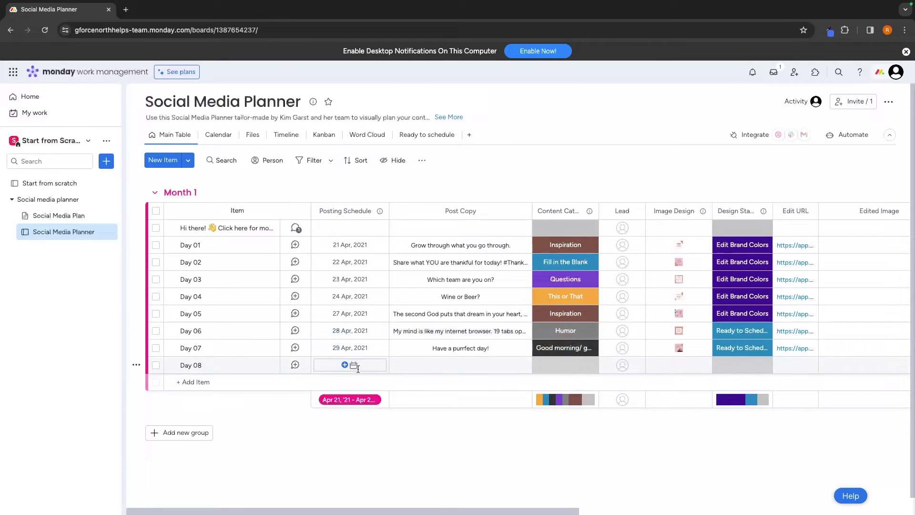
{"action": "left_click", "coordinate": [355, 366]}
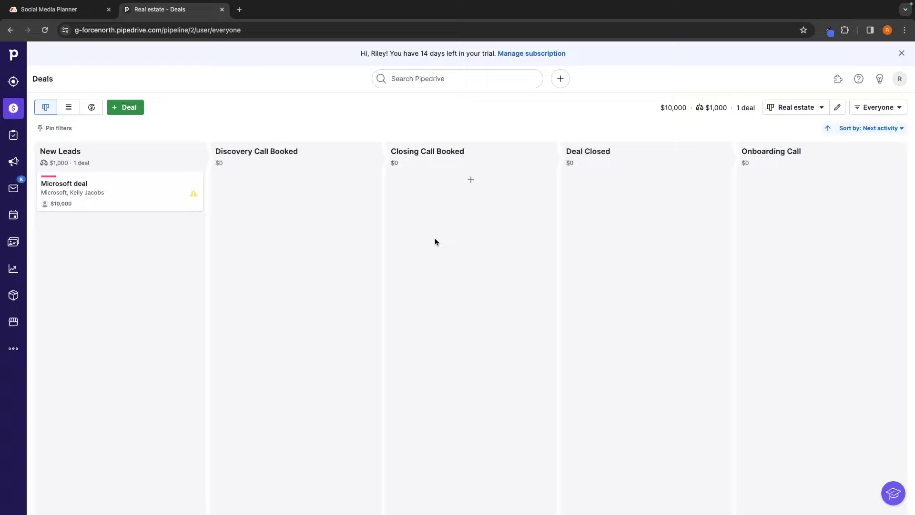
Show the Projects Delivery board with Sample project and Instagram Client
{"action": "left_click", "coordinate": [12, 142]}
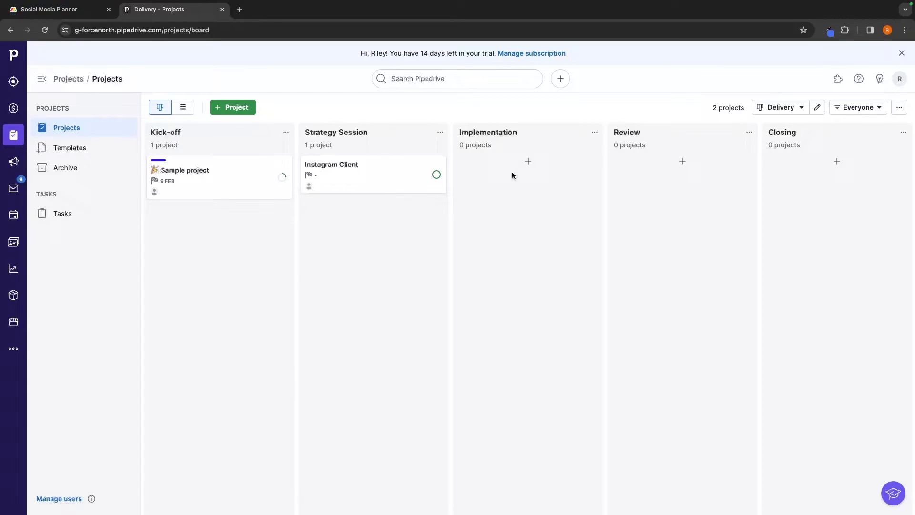
Return to the Social Media Planner, go to monday.com Home, then switch to monday sales CRM
{"action": "left_click", "coordinate": [52, 10]}
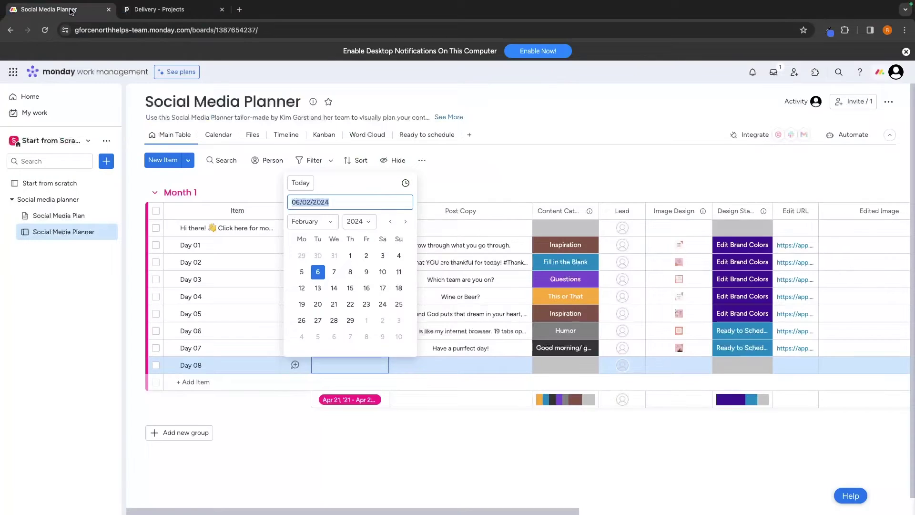
{"action": "left_click", "coordinate": [82, 75]}
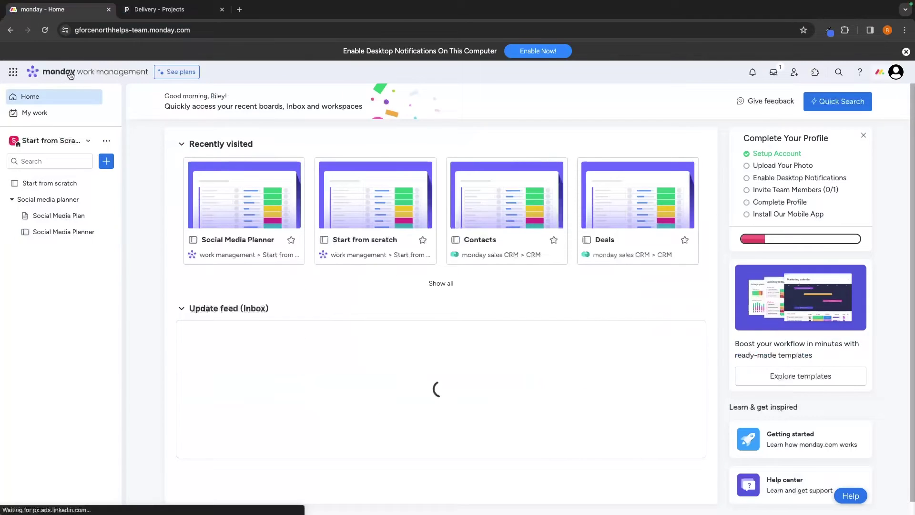
{"action": "left_click", "coordinate": [12, 71]}
{"action": "left_click", "coordinate": [29, 128]}
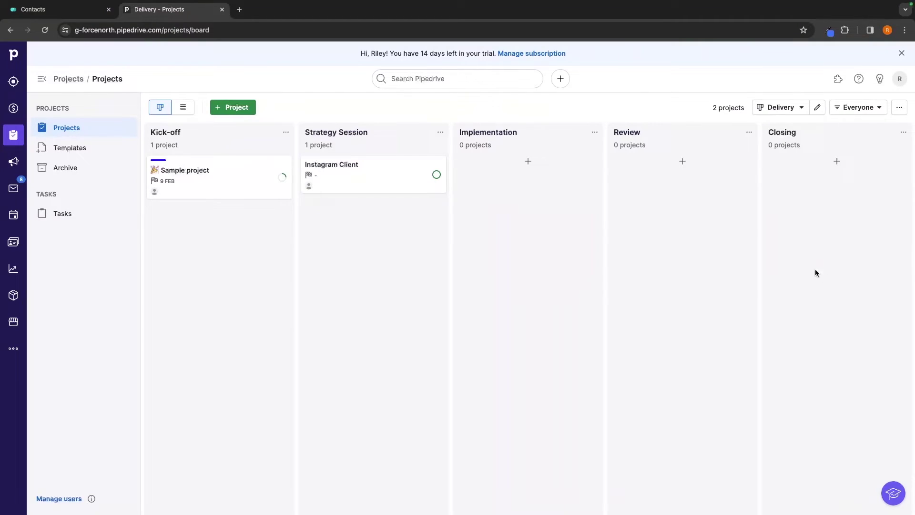
Visit the LeadBooster Live Chat page, then the Real estate deals pipeline
{"action": "left_click", "coordinate": [14, 81]}
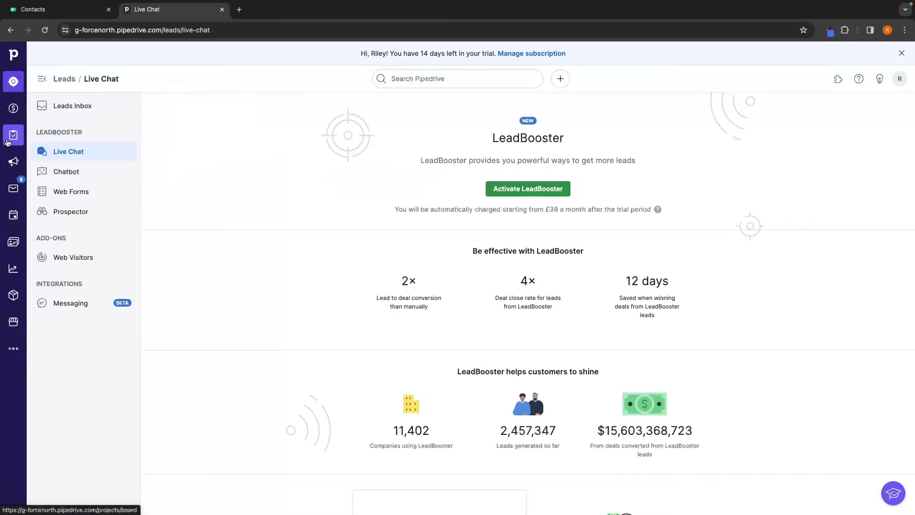
{"action": "left_click", "coordinate": [5, 109]}
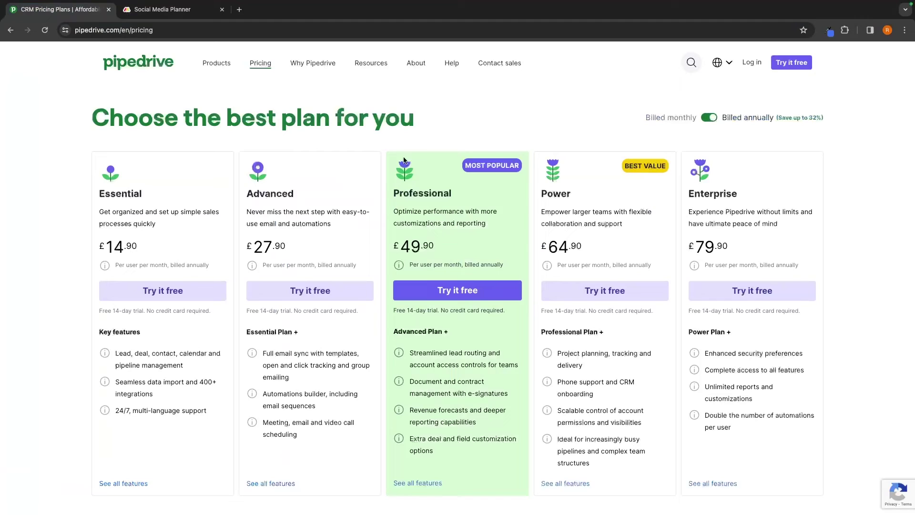
Switch Pipedrive's pricing to monthly billing, then set monday.com's plans to monthly too
{"action": "left_click", "coordinate": [709, 117]}
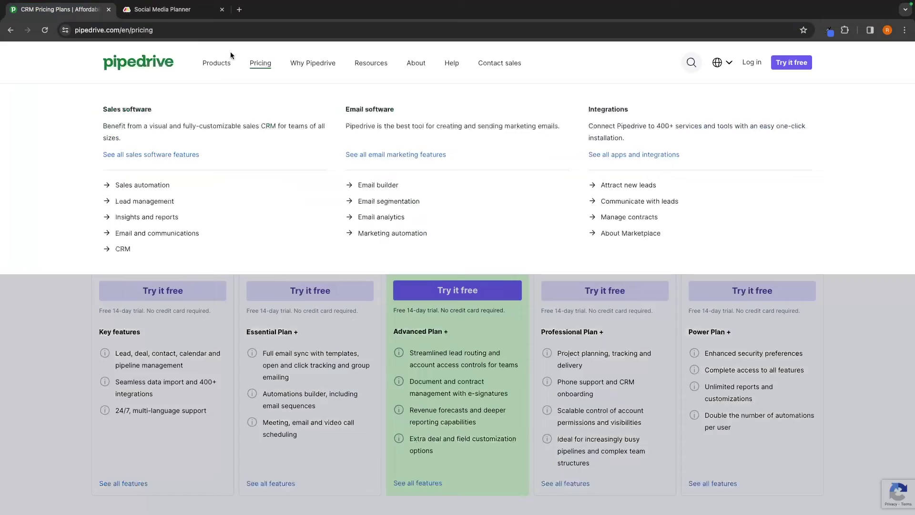
{"action": "left_click", "coordinate": [162, 9]}
{"action": "left_click", "coordinate": [805, 134]}
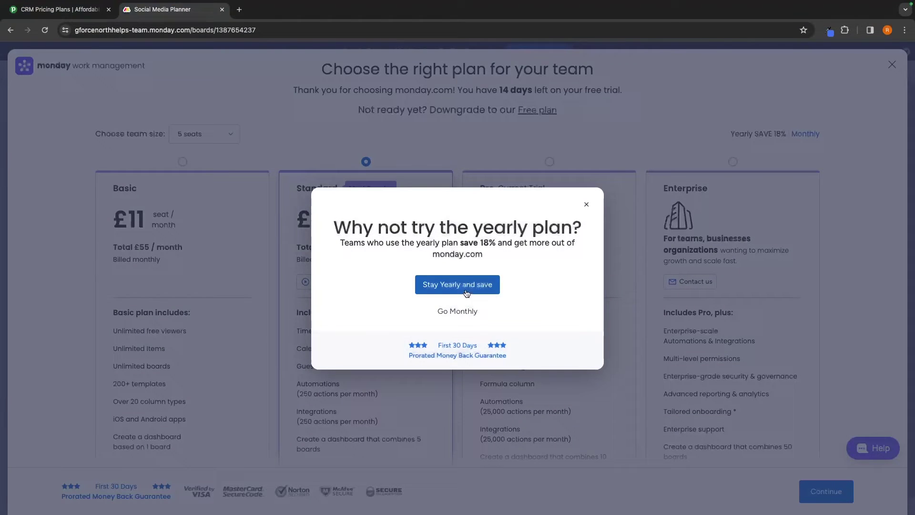
{"action": "left_click", "coordinate": [457, 307]}
Compare the monthly plans across the Pipedrive and monday.com tabs, ending on Pipedrive's pricing
{"action": "key", "text": "ctrl+shift+Tab"}
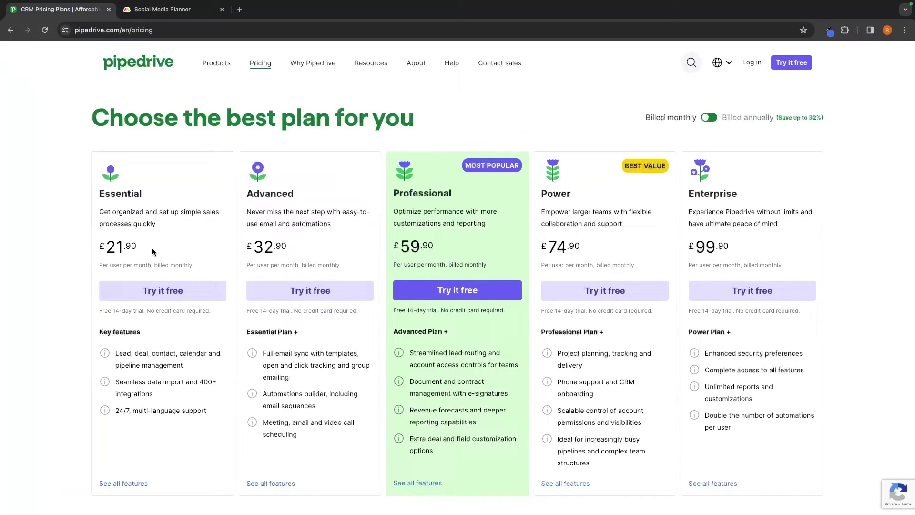
{"action": "key", "text": "ctrl+l"}
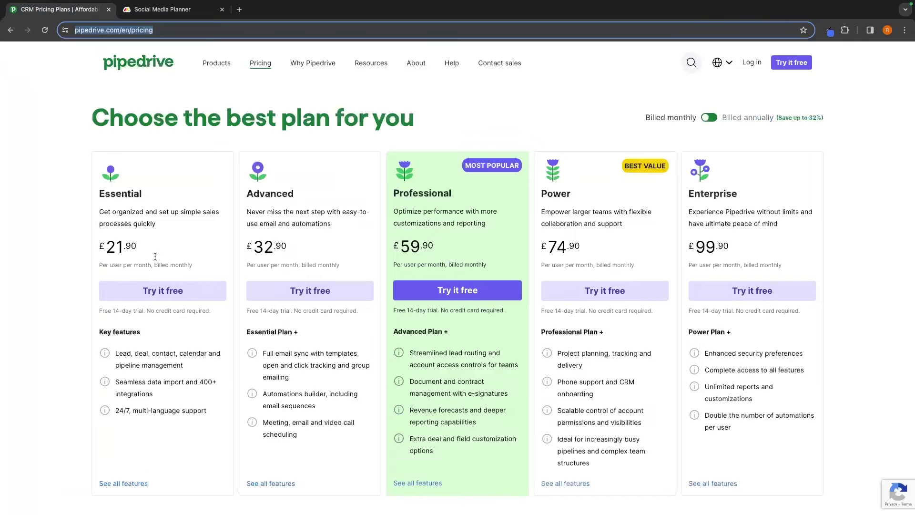
{"action": "left_click", "coordinate": [68, 220]}
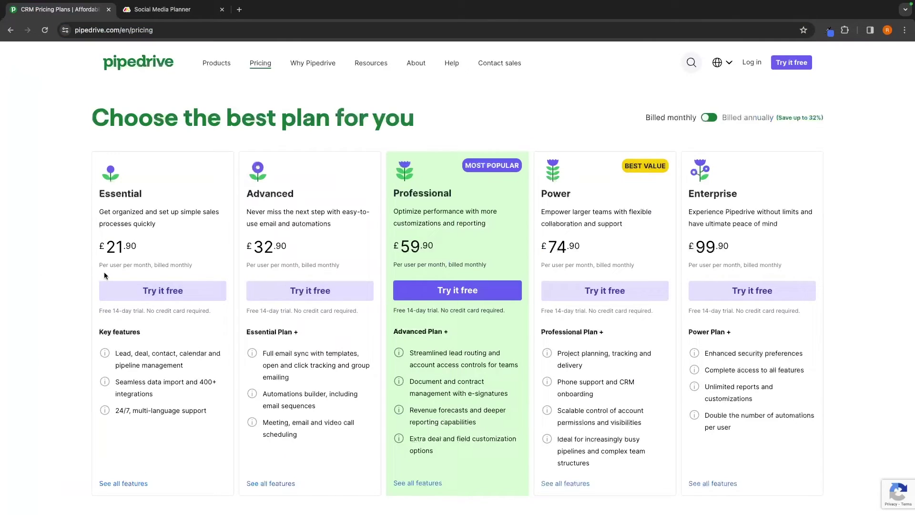
{"action": "left_click", "coordinate": [162, 9]}
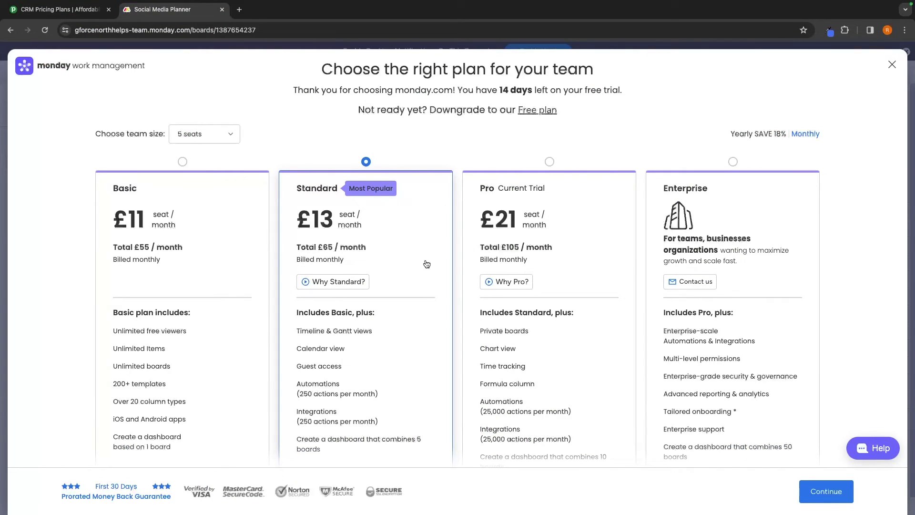
{"action": "left_click", "coordinate": [92, 13]}
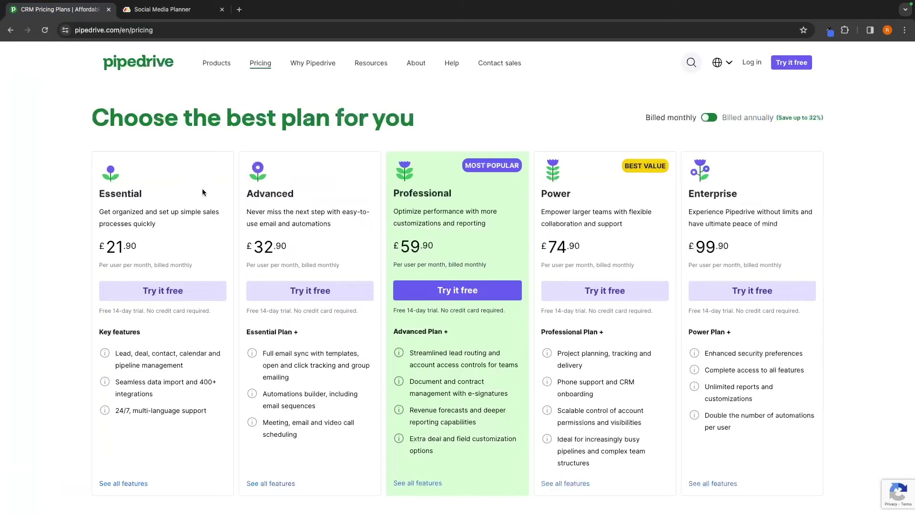